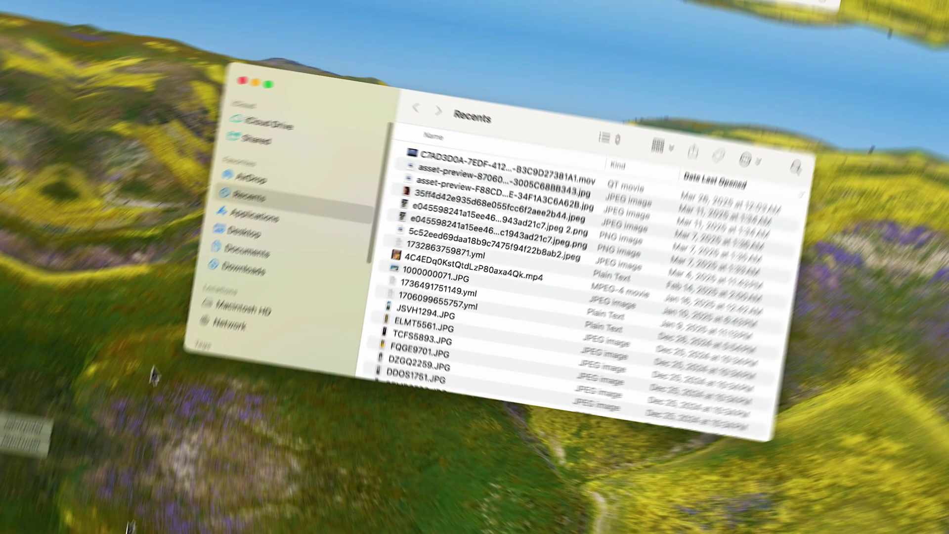
Enable External disks in Finder's sidebar settings, then open the Untitled SD card volume
scroll(236, 374, down, 3)
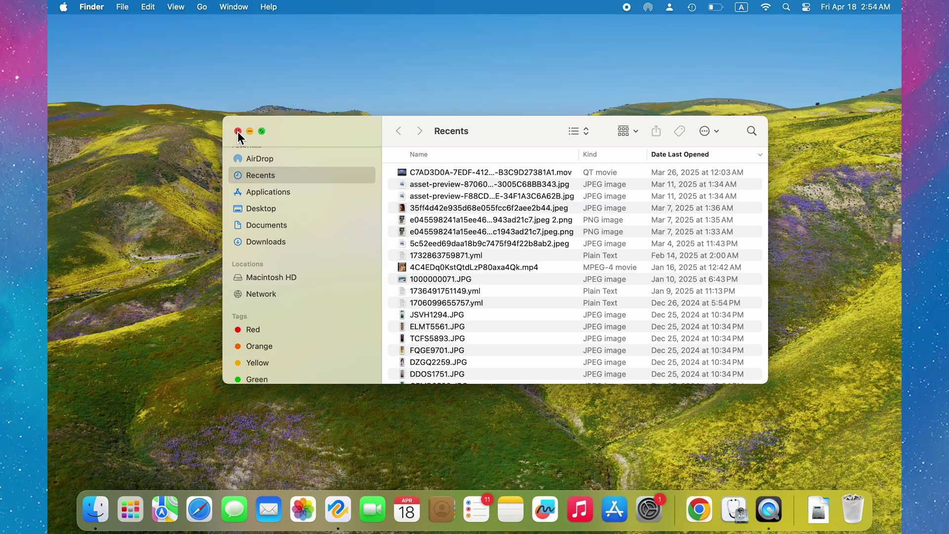
click(237, 131)
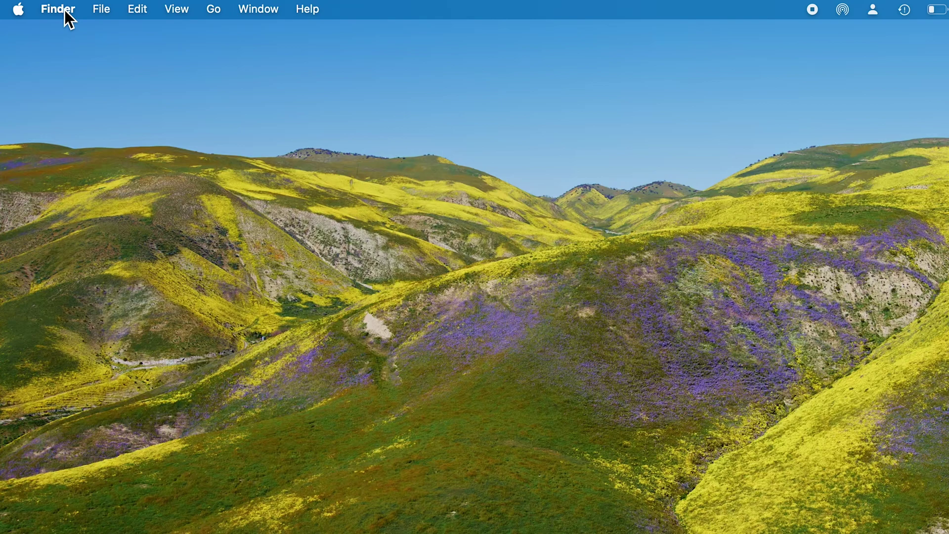
click(95, 7)
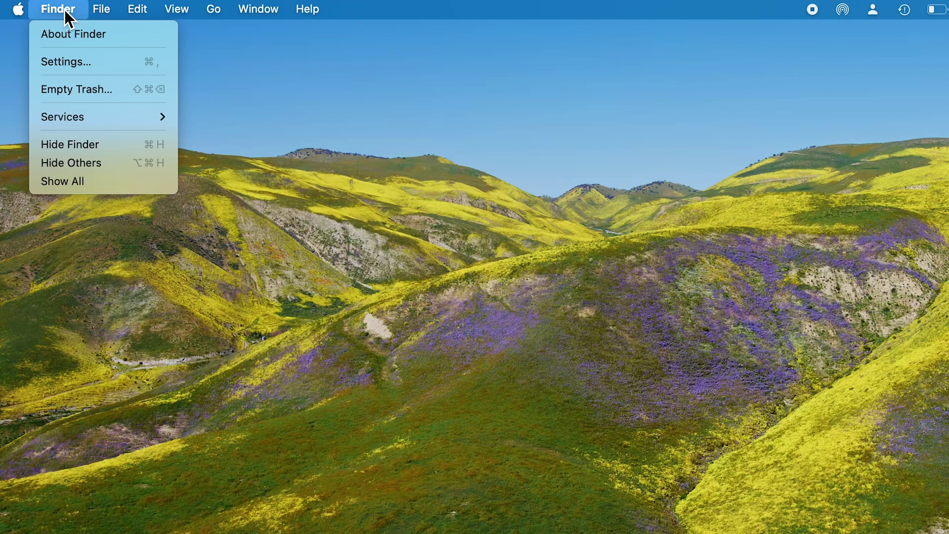
click(78, 61)
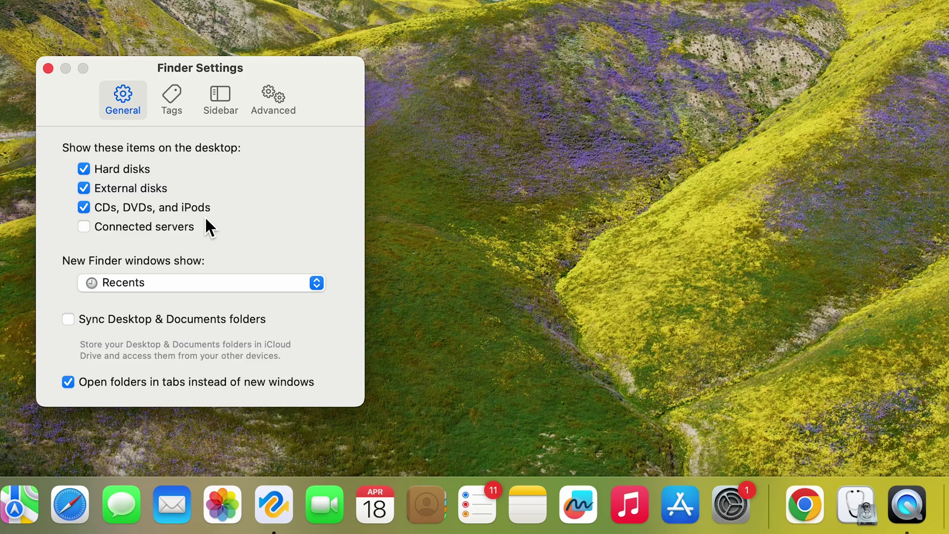
click(203, 104)
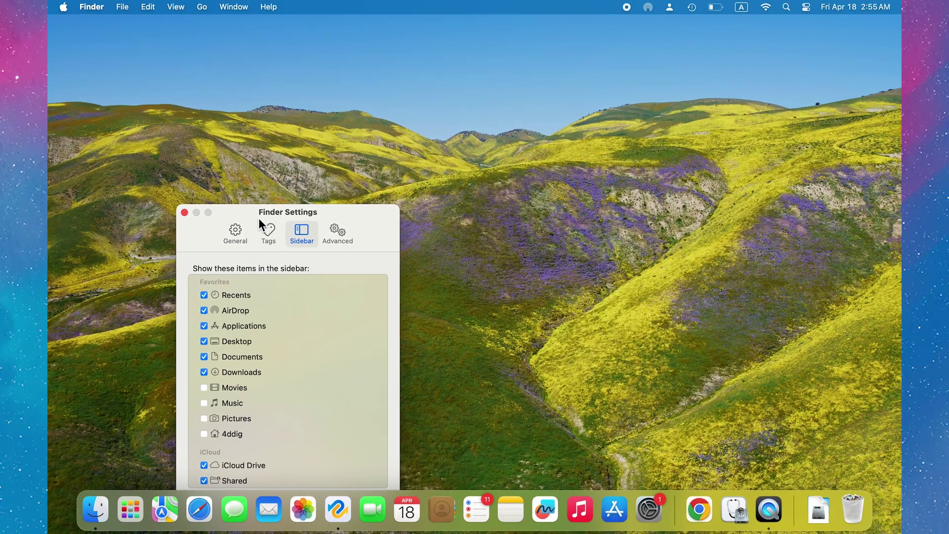
scroll(277, 237, down, 5)
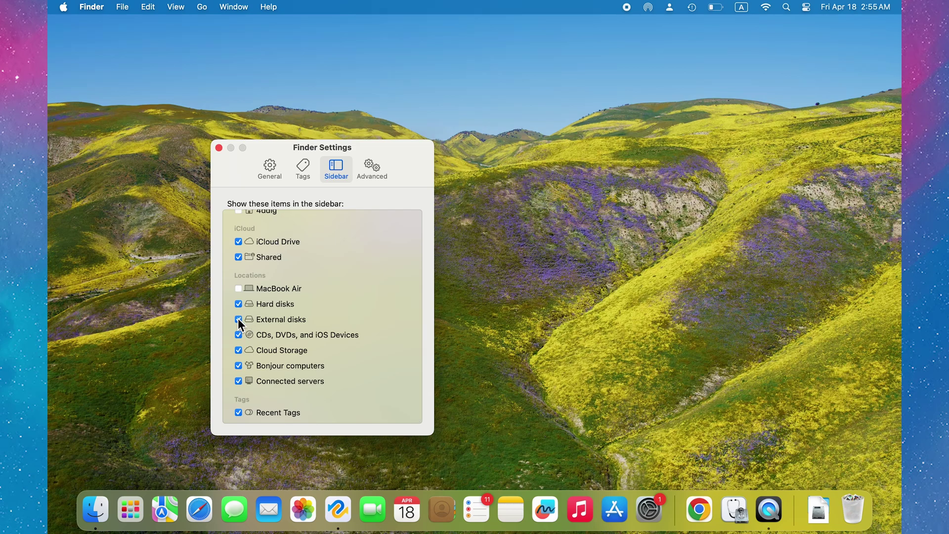
click(96, 510)
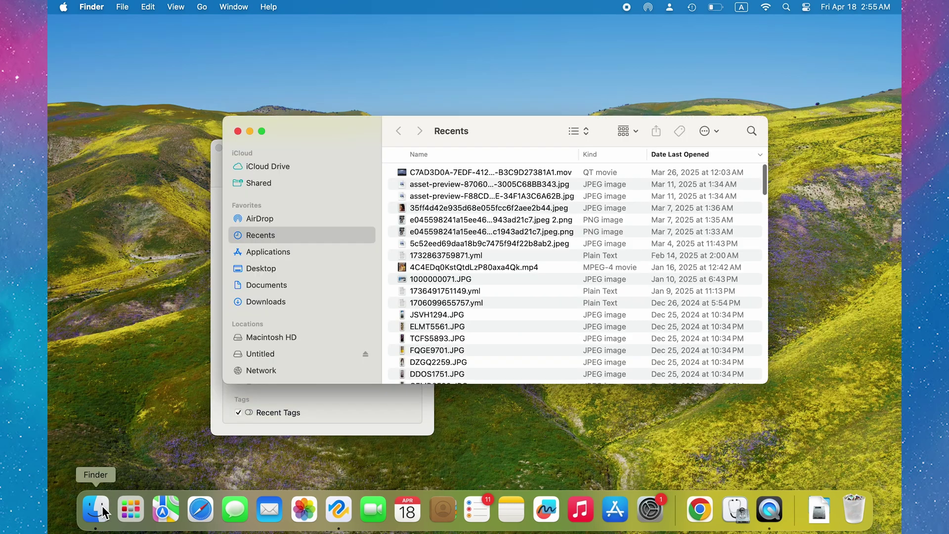
click(269, 356)
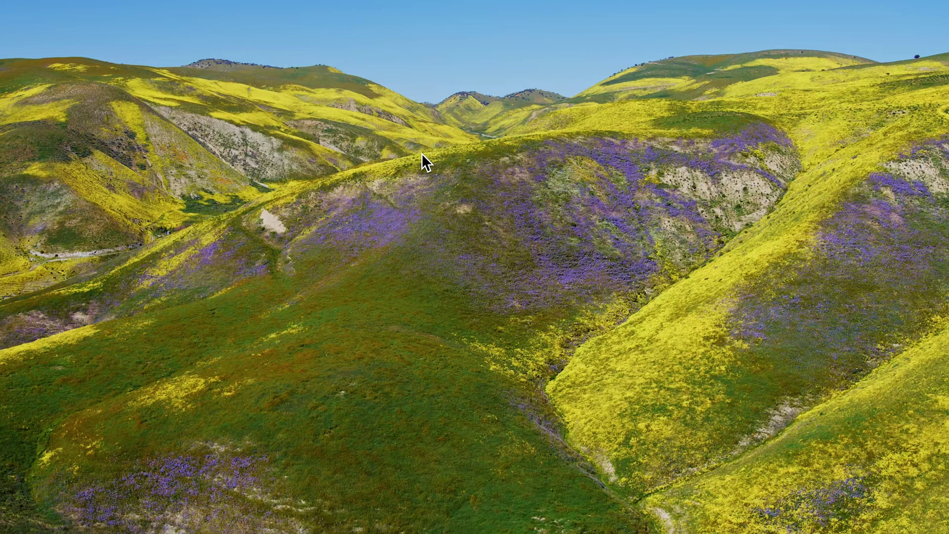
Launch Disk Utility from Spotlight and run First Aid on the external disk4s1 volume
key(super+space)
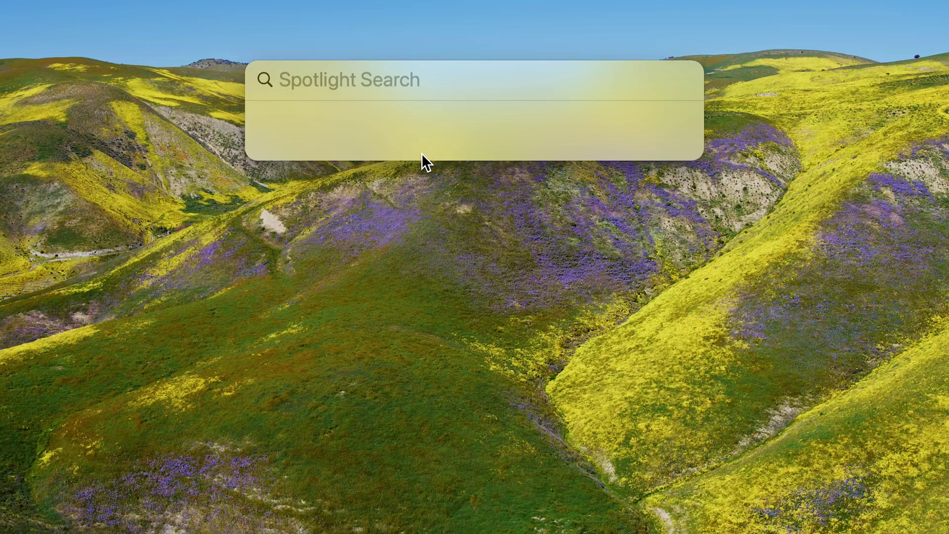
text(uti)
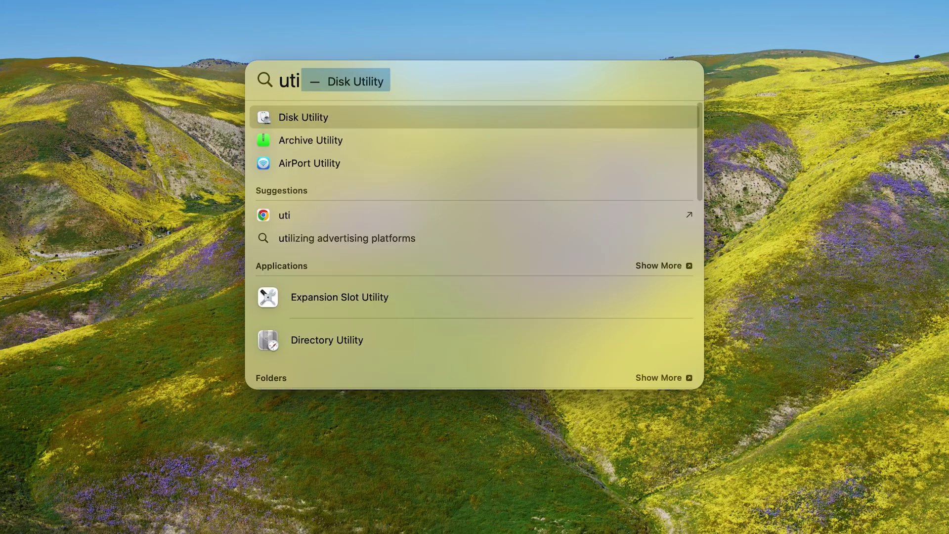
click(408, 121)
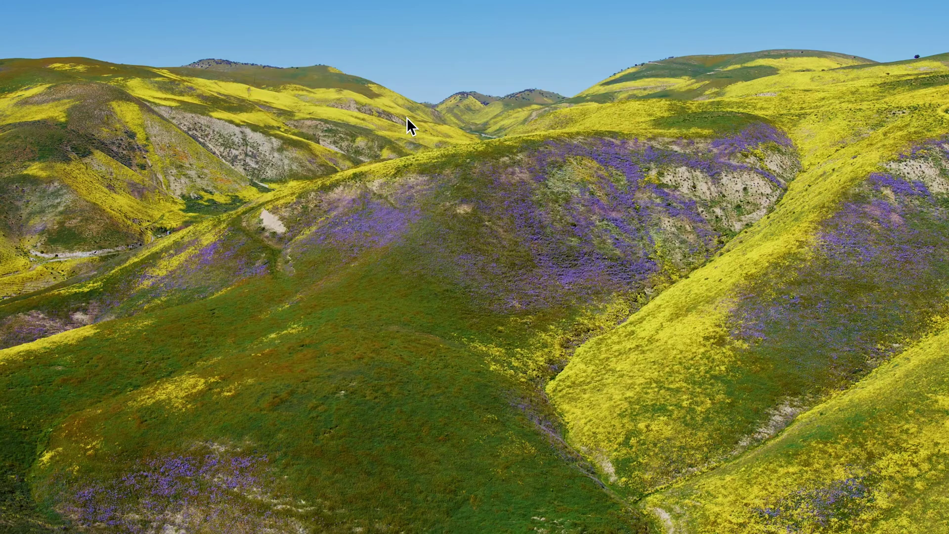
click(192, 229)
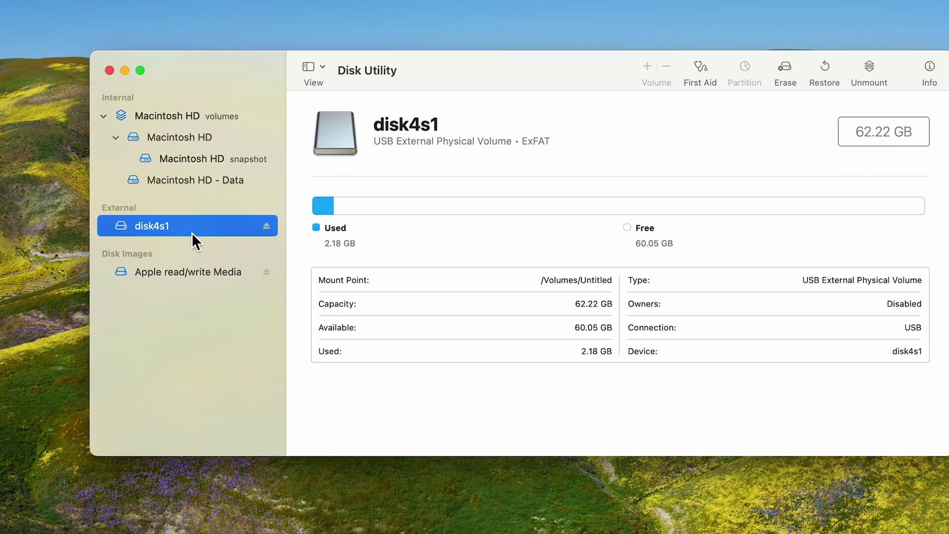
click(703, 74)
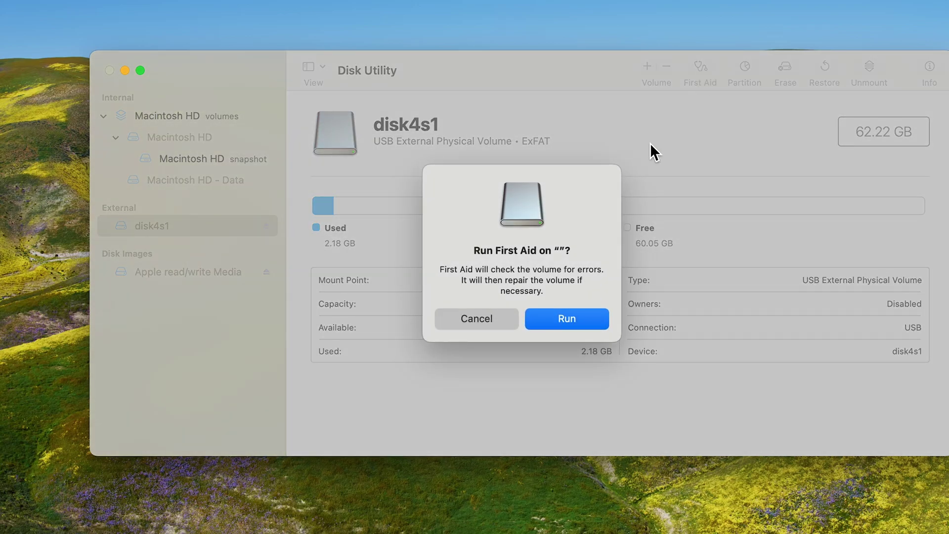
click(583, 320)
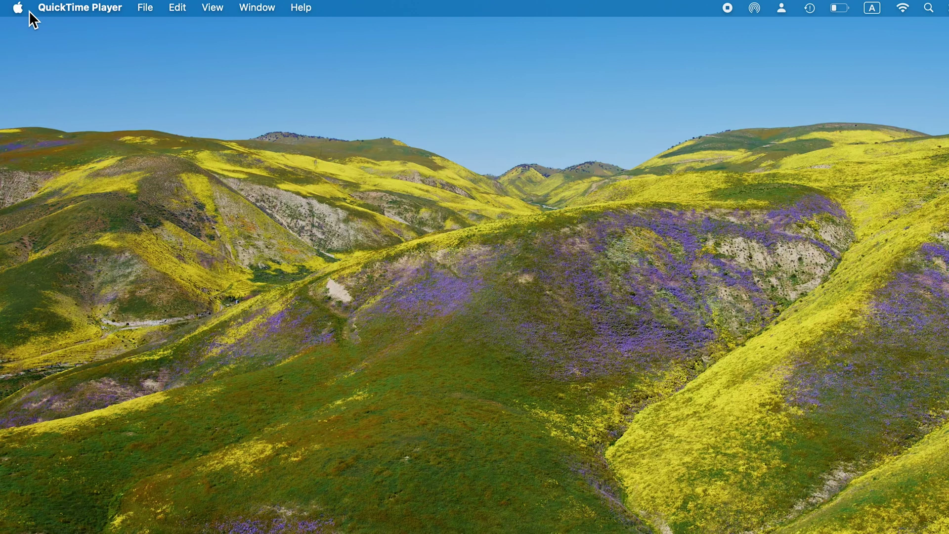
Check this Mac's hardware and macOS details in About This Mac
click(24, 10)
click(27, 28)
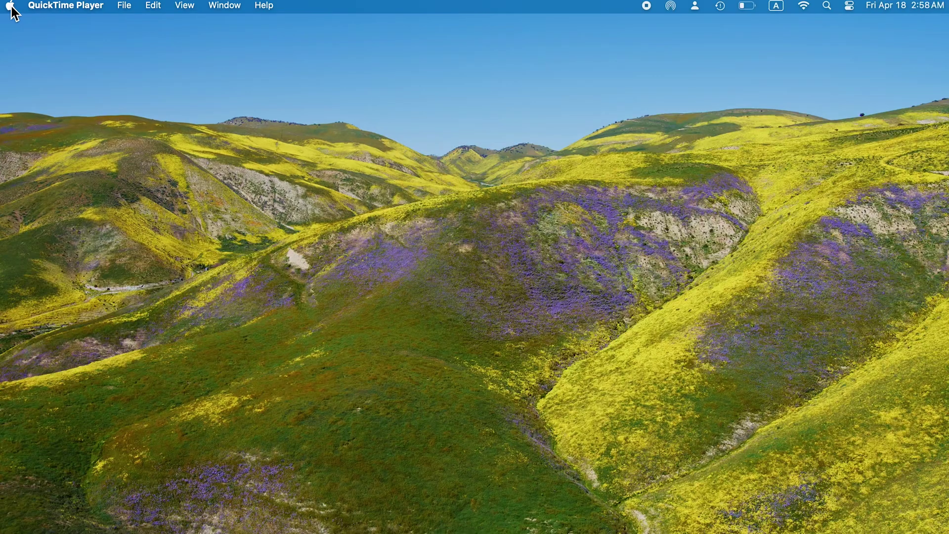
click(10, 6)
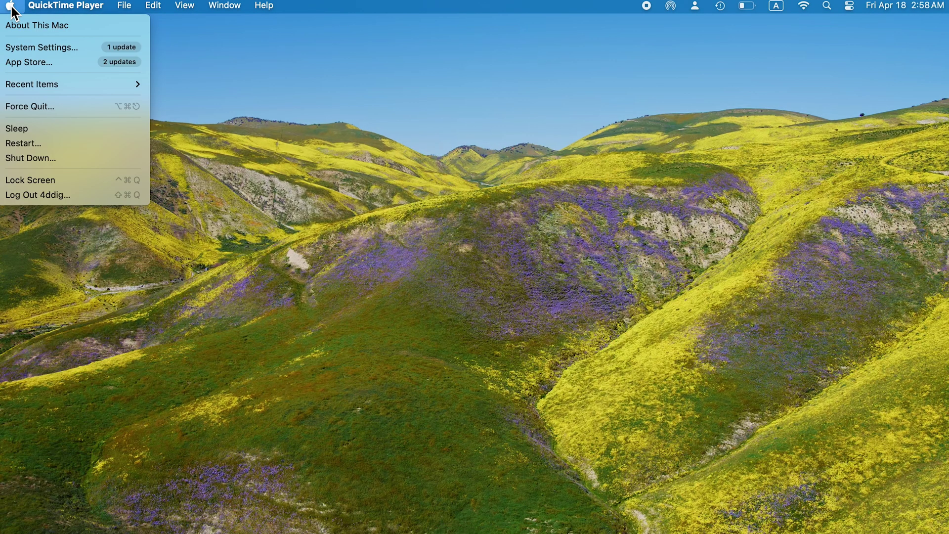
Open the Lockdown Mode page under Privacy & Security in System Settings
click(19, 47)
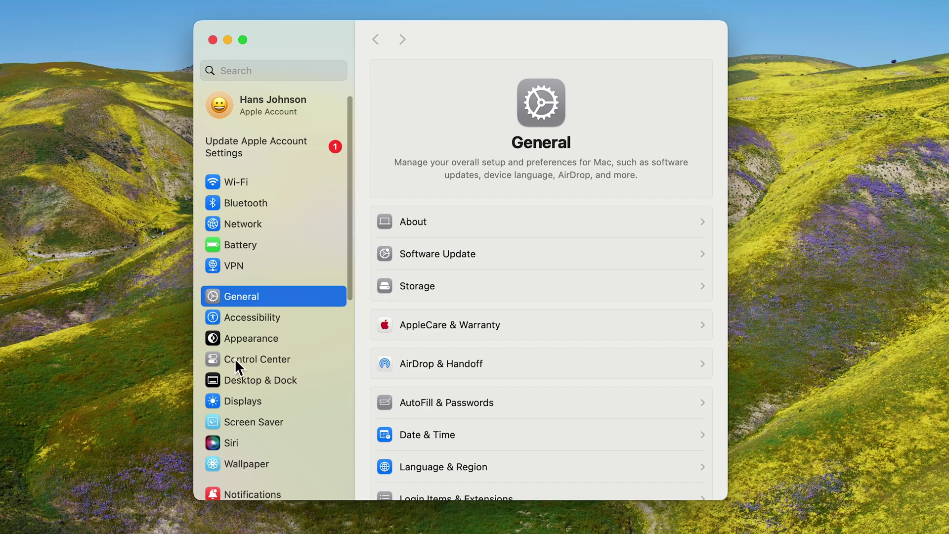
scroll(236, 358, down, 5)
click(278, 432)
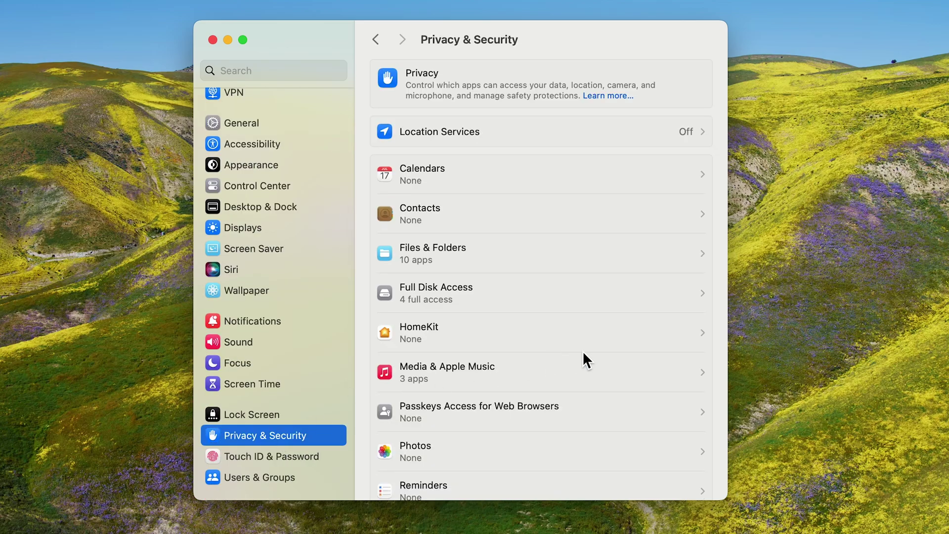
scroll(589, 353, down, 15)
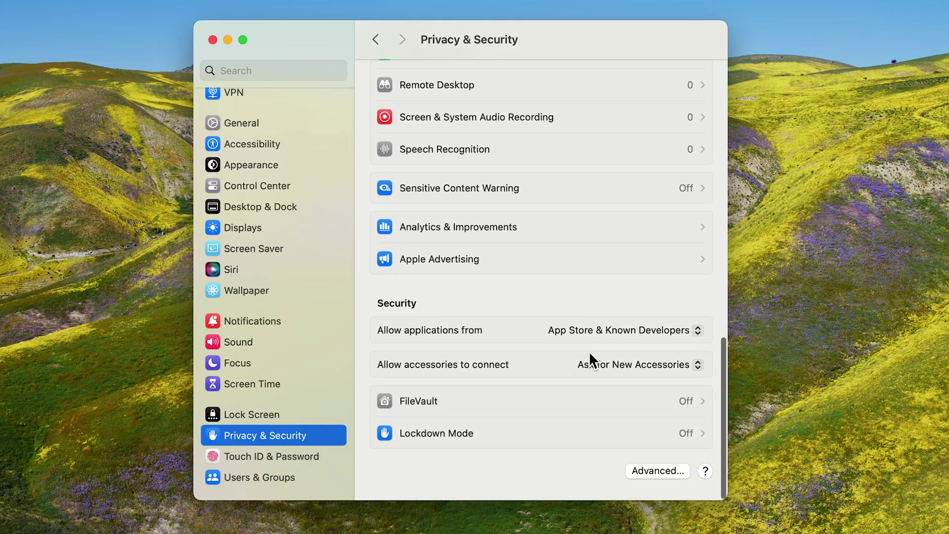
click(624, 441)
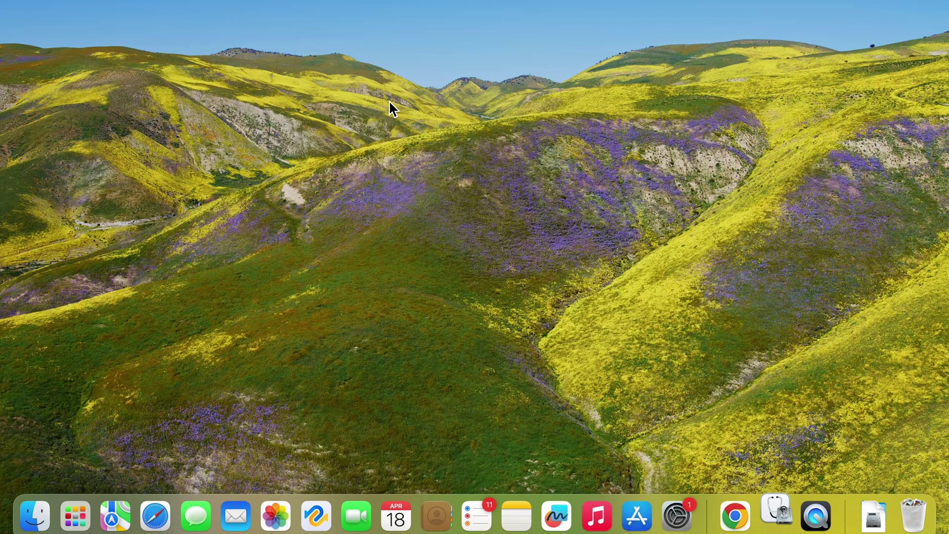
Erase disk4s1 with ExFAT format, keeping the name Untitled
click(228, 208)
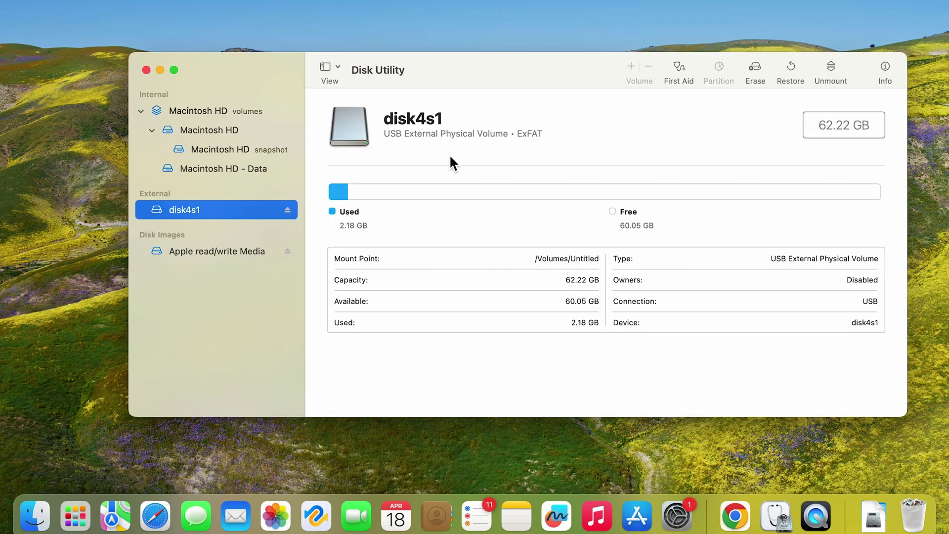
click(757, 67)
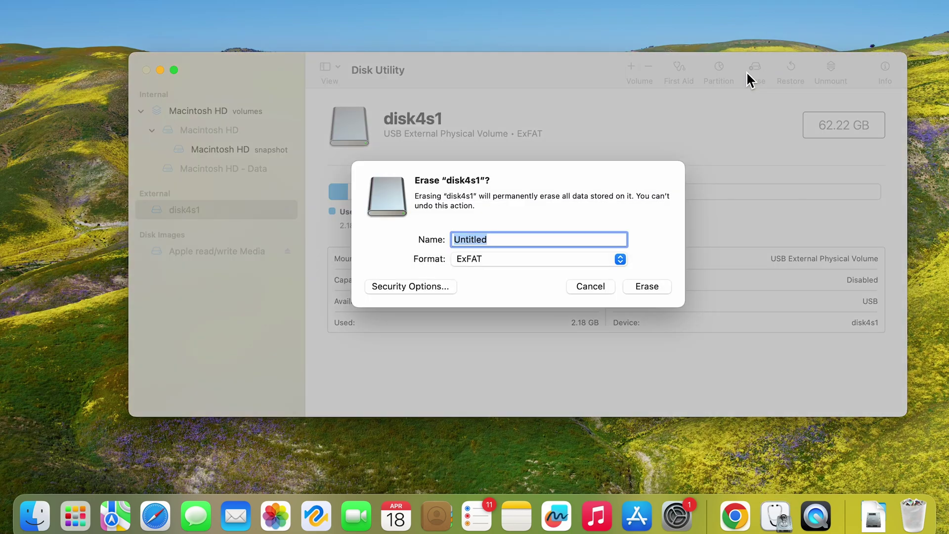
click(562, 257)
click(562, 258)
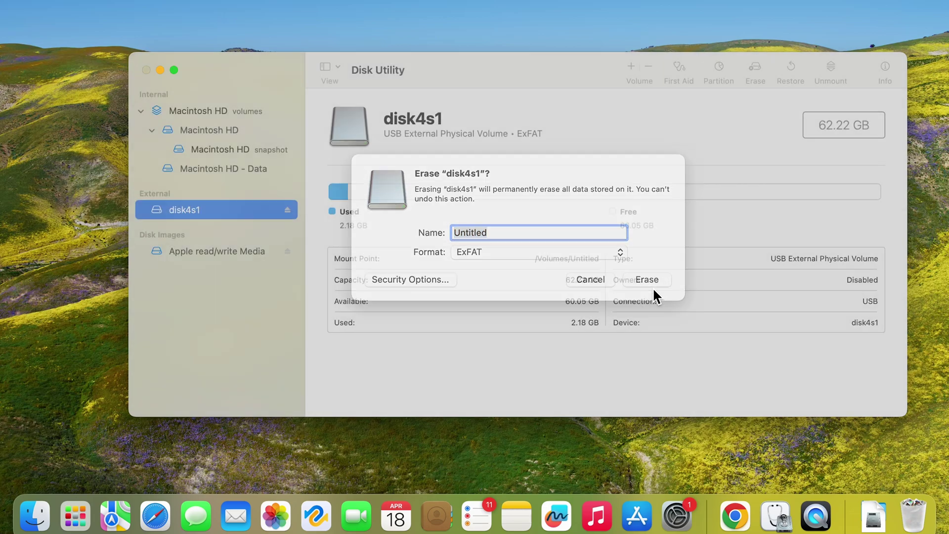
click(653, 290)
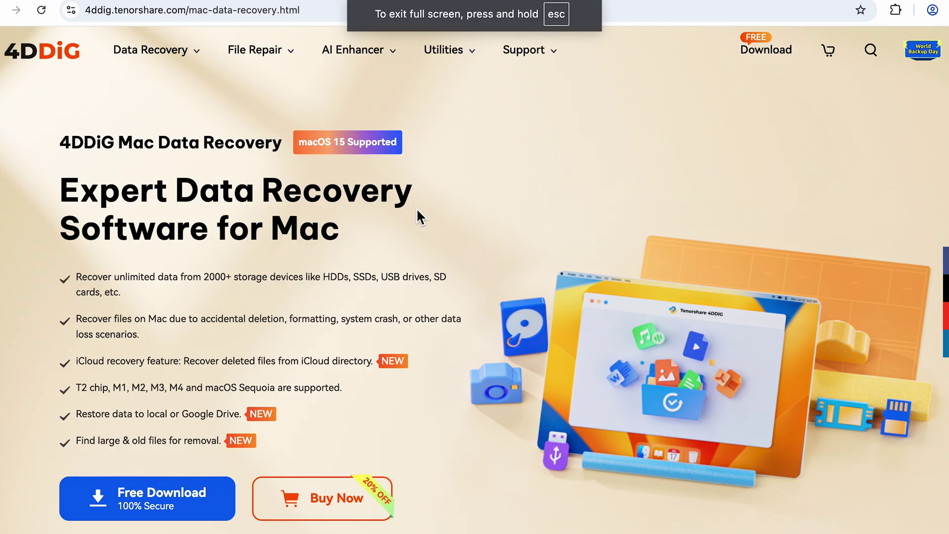
Scroll the 4DDiG product page past the recovery scenarios to the 2000+ Storage Devices section
scroll(417, 212, down, 2)
scroll(416, 212, down, 7)
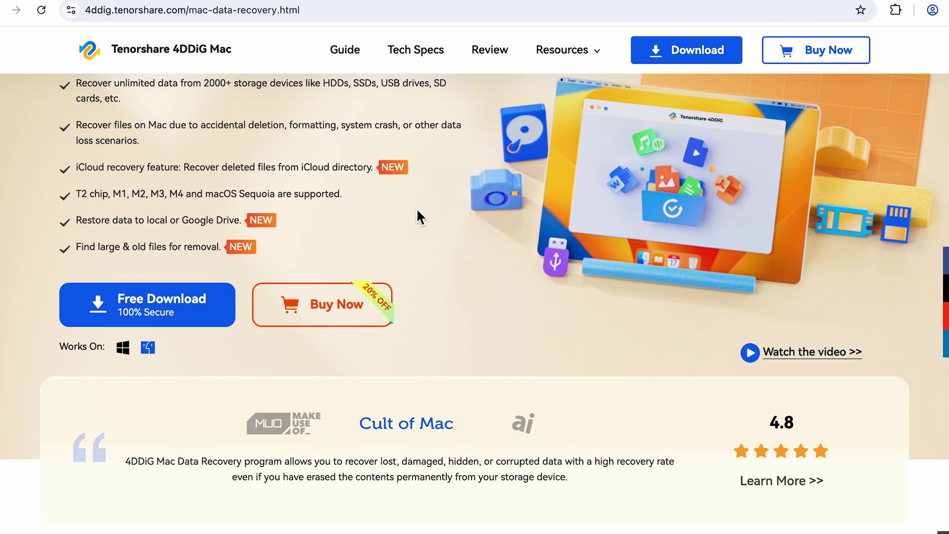
scroll(416, 214, down, 5)
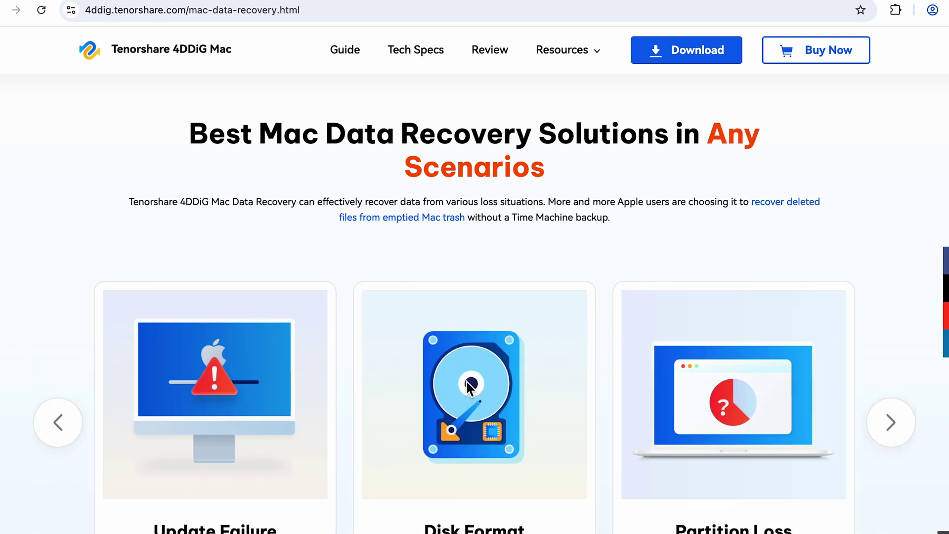
scroll(468, 385, down, 12)
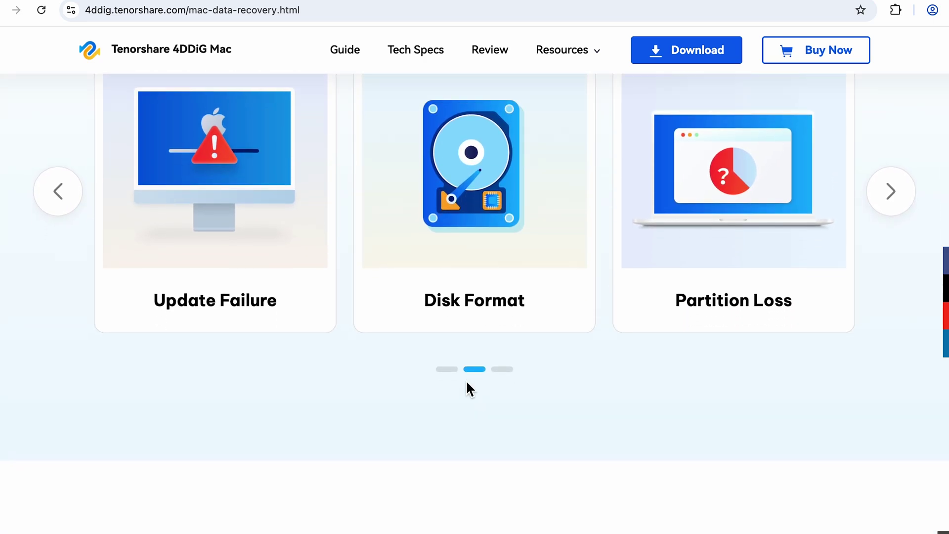
scroll(466, 382, down, 3)
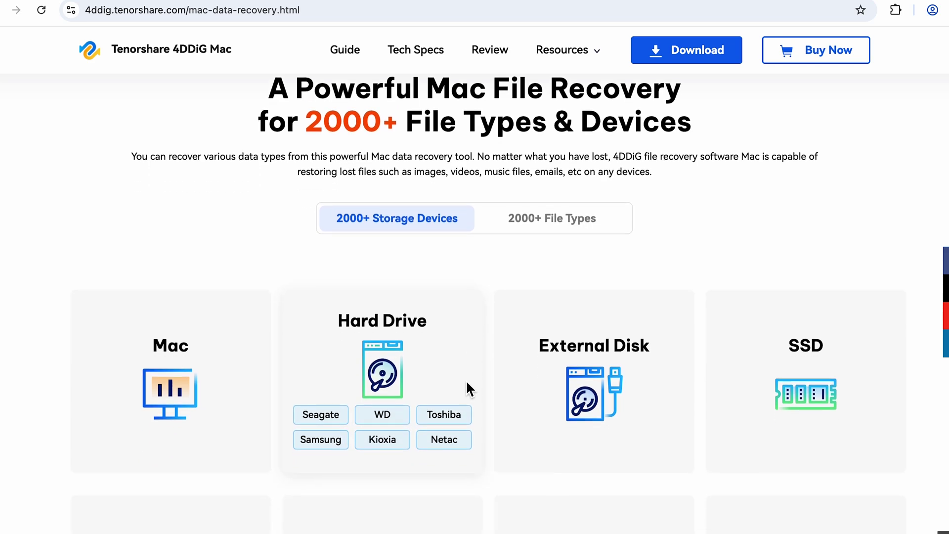
scroll(466, 383, down, 1)
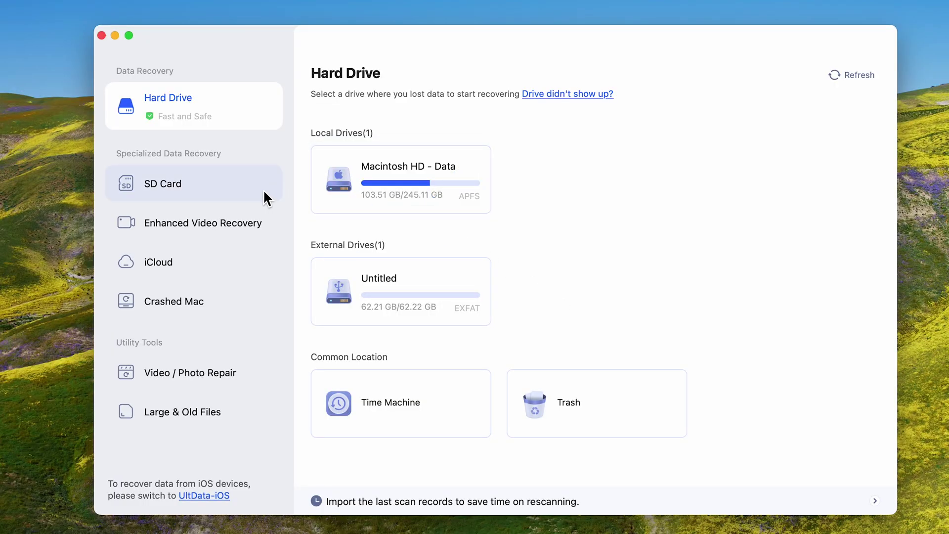
Scan the SD card for all file types in 4DDiG
click(266, 198)
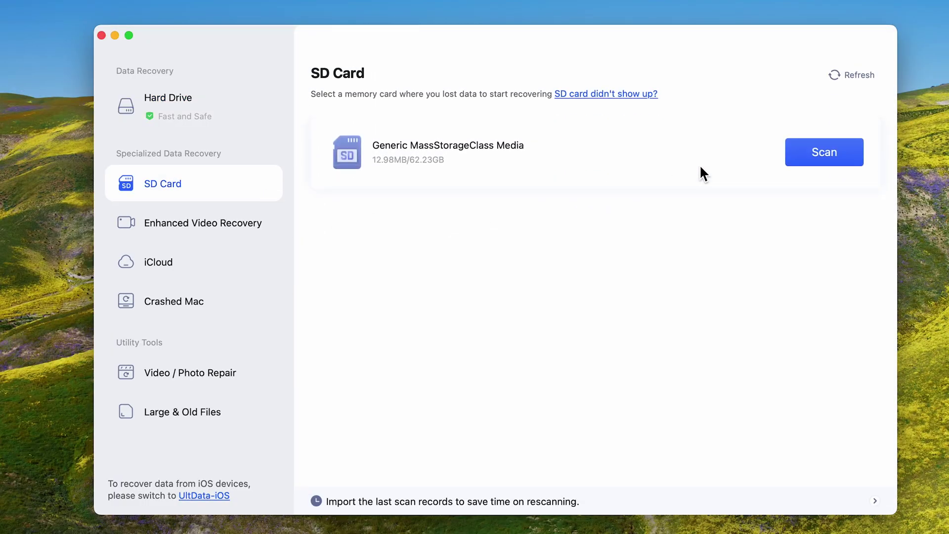
click(822, 160)
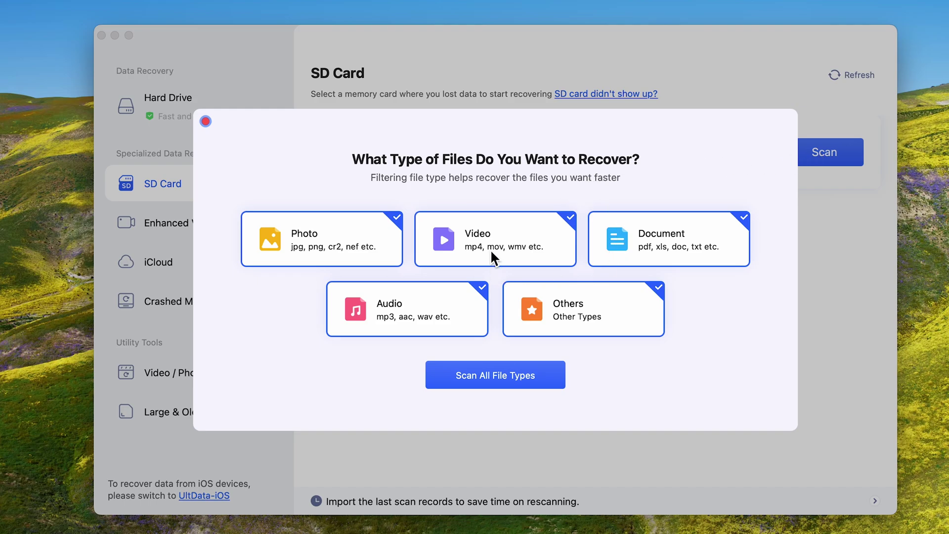
click(501, 376)
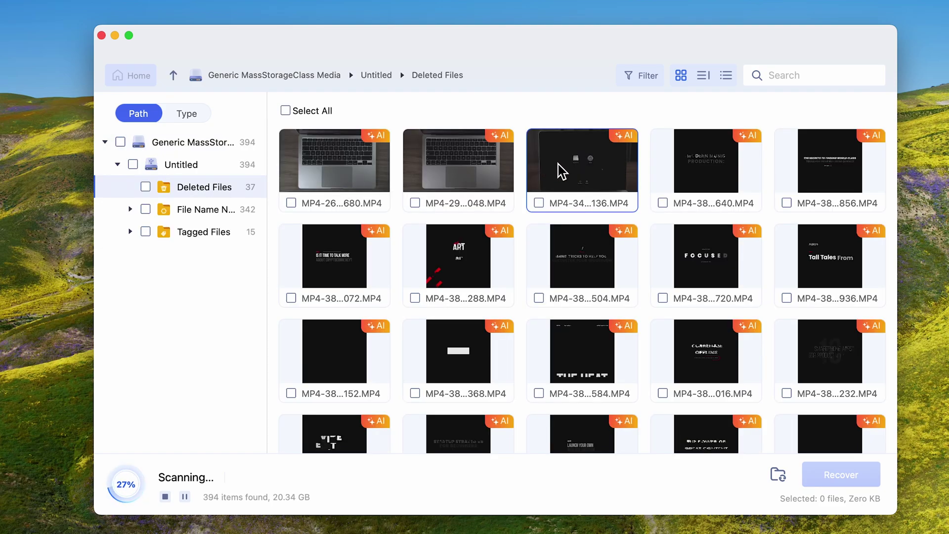
Recover the third deleted MP4 (377.5 MB) to the Untitled card and view it in Finder
double_click(560, 170)
click(750, 445)
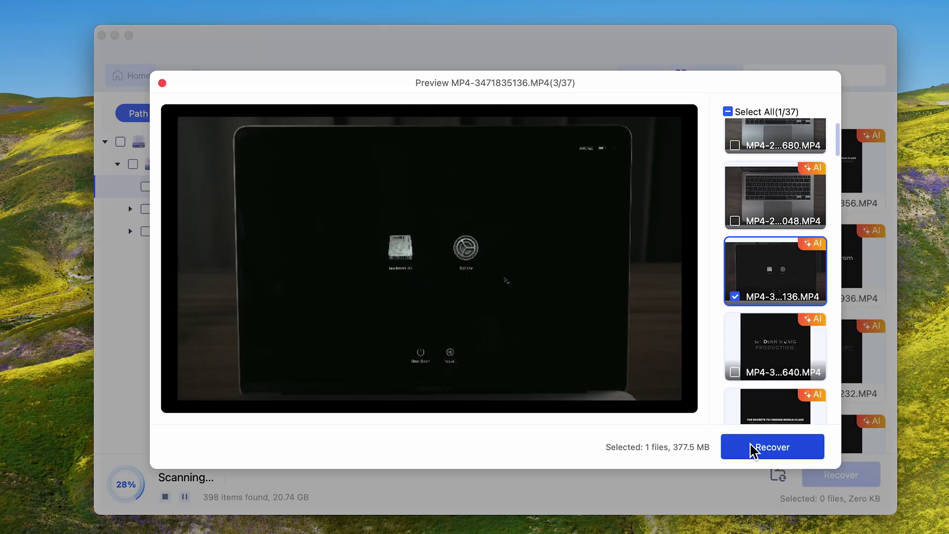
click(663, 251)
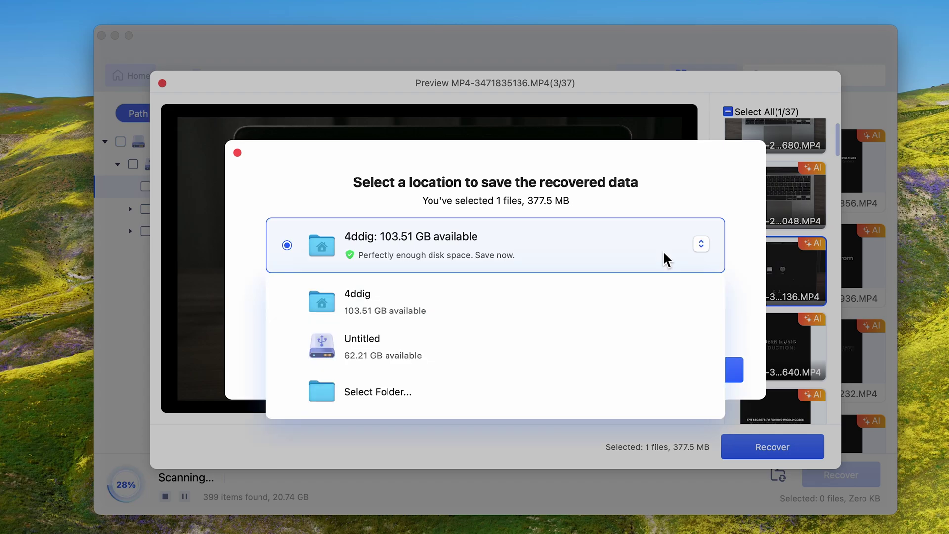
click(523, 336)
click(709, 370)
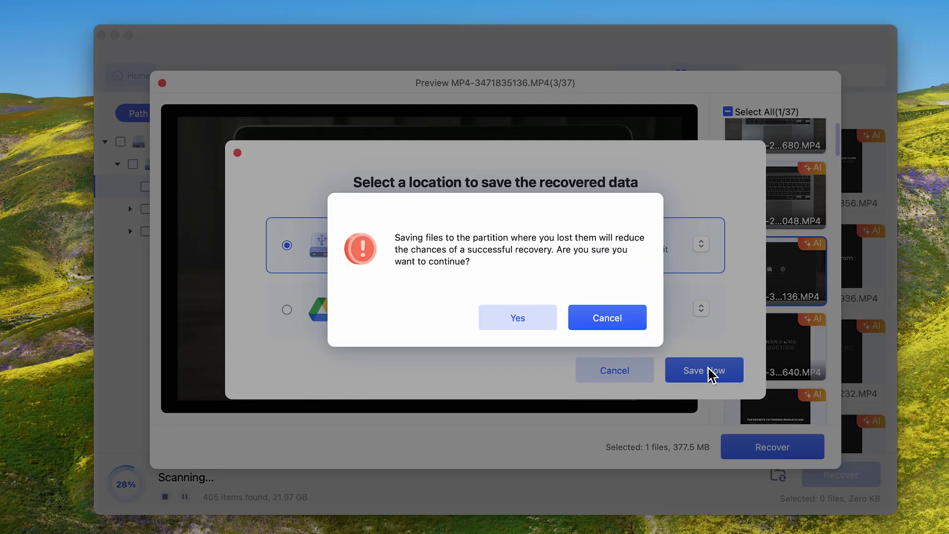
click(552, 317)
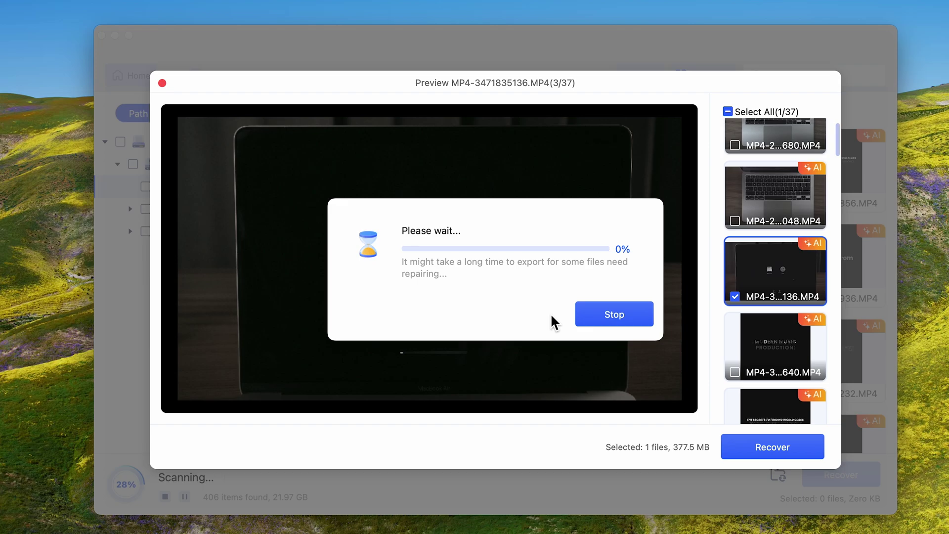
click(503, 316)
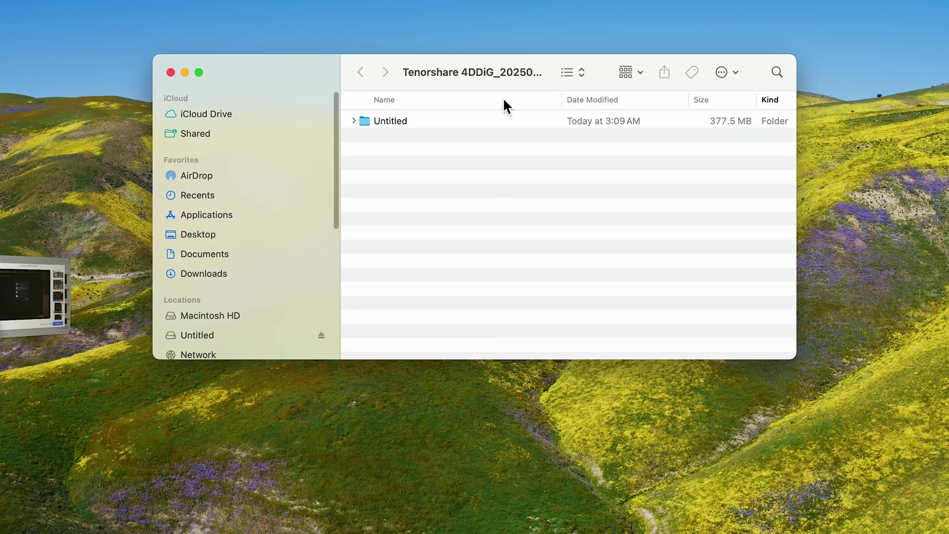
Open Untitled > Video > mp4 and play MP4-3471835136.MP4 in QuickTime Player
double_click(492, 123)
double_click(491, 123)
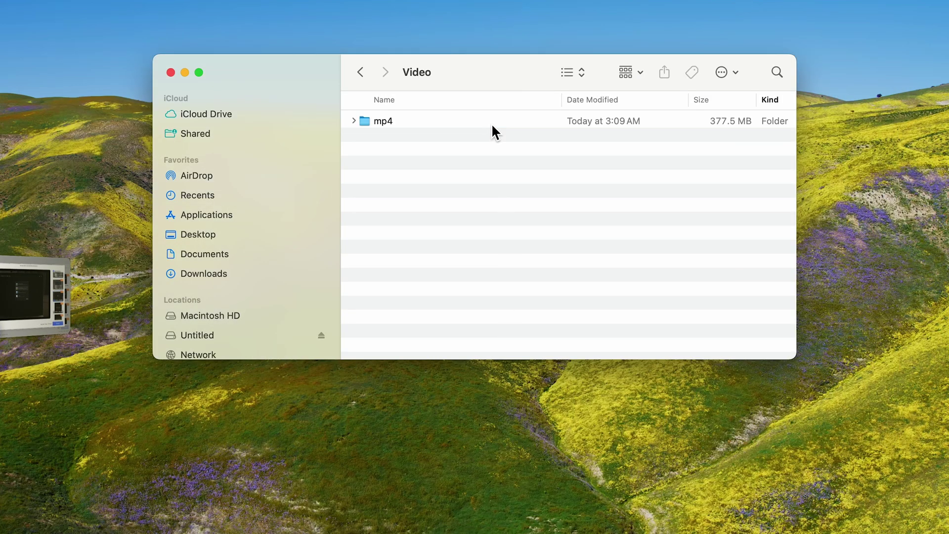
double_click(491, 123)
double_click(491, 123)
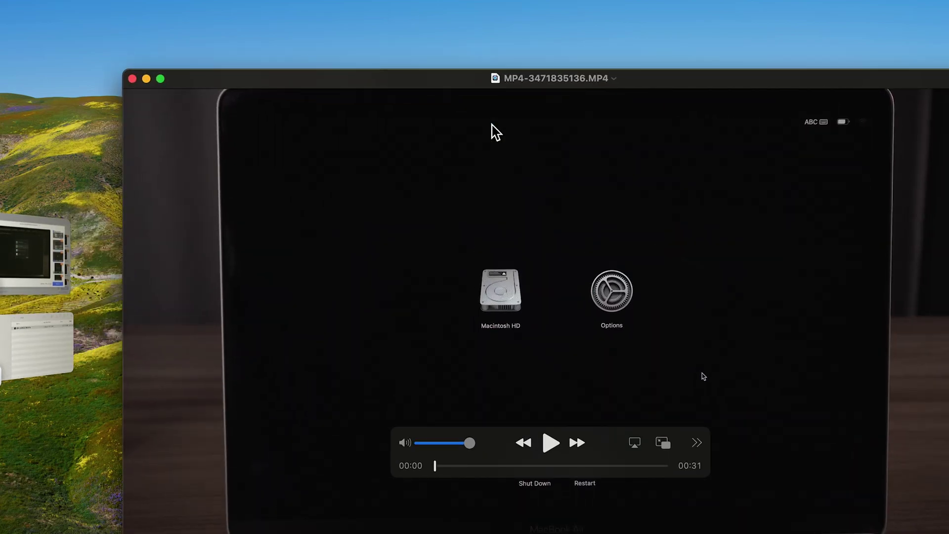